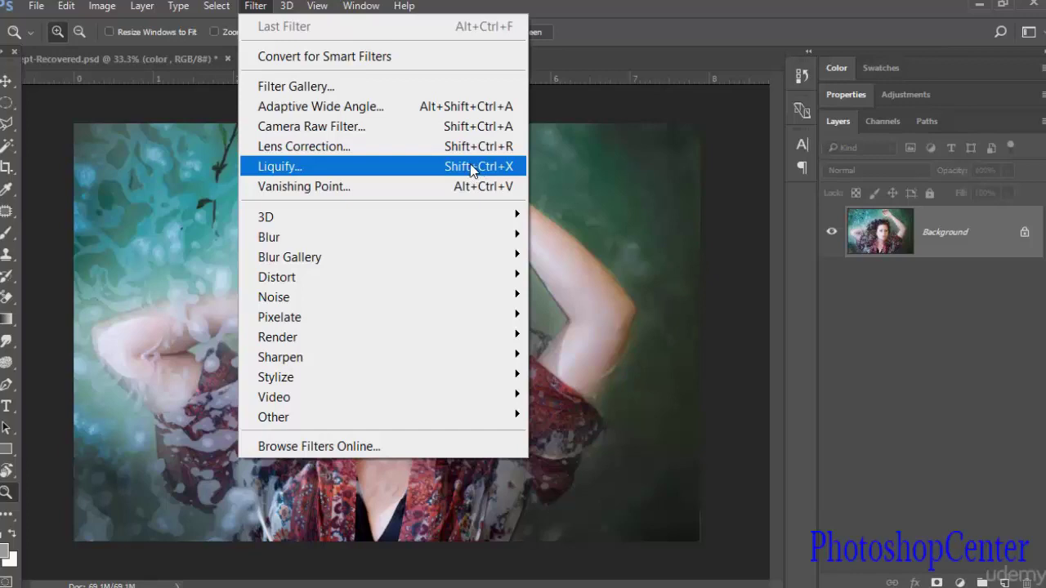
# Step: Open the photo in the Liquify filter, activate the Face tool and choose Face #1 in the Face-Aware Liquify settings
pyautogui.click(470, 164)
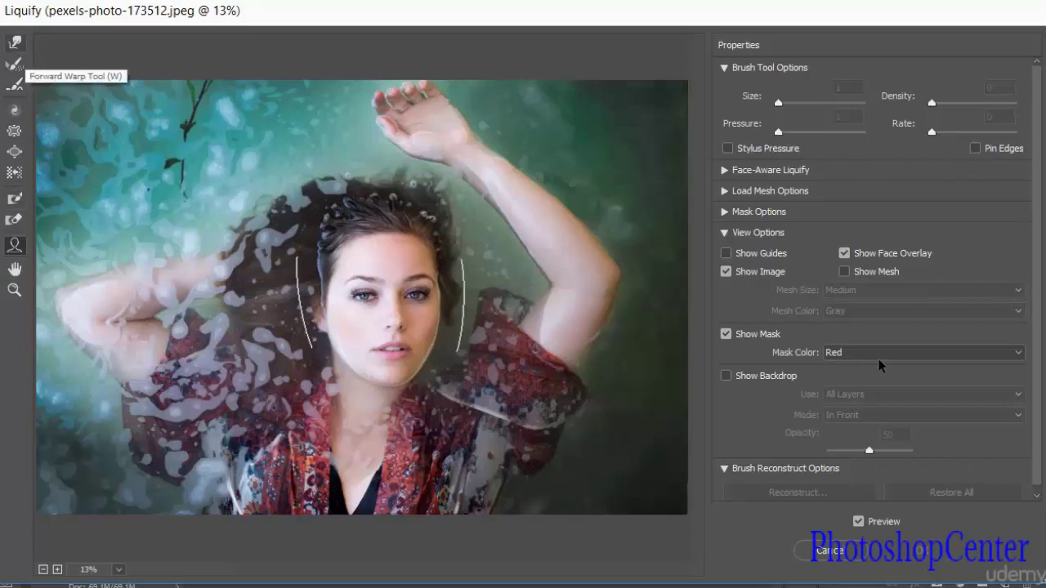
pyautogui.click(14, 42)
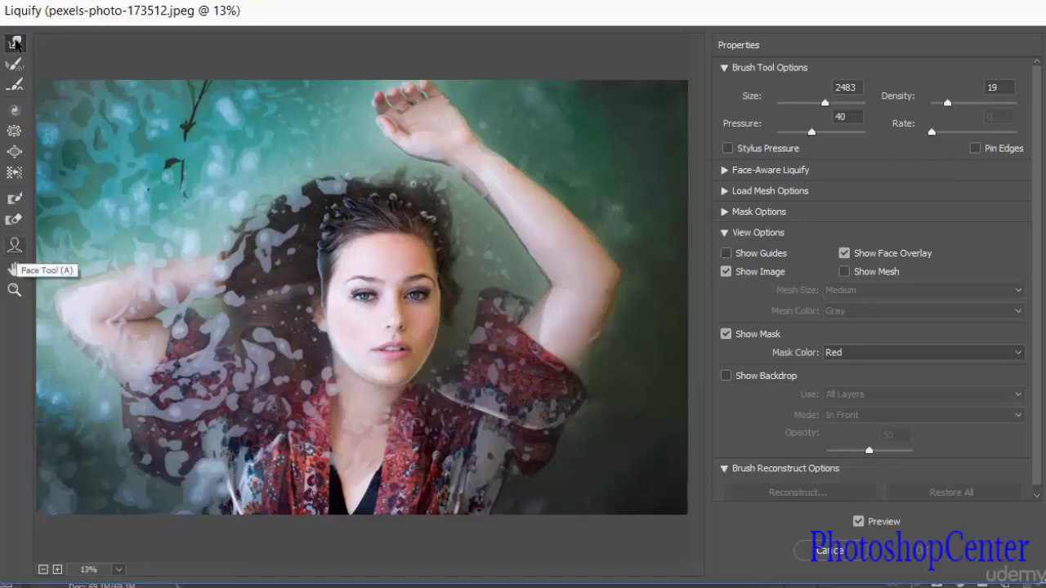
pyautogui.click(14, 245)
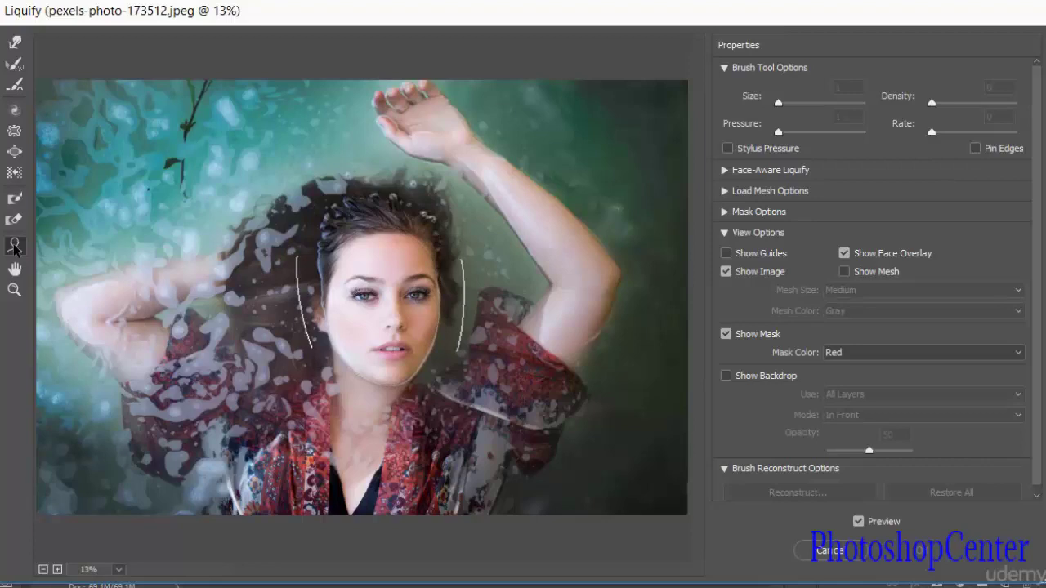
pyautogui.click(57, 571)
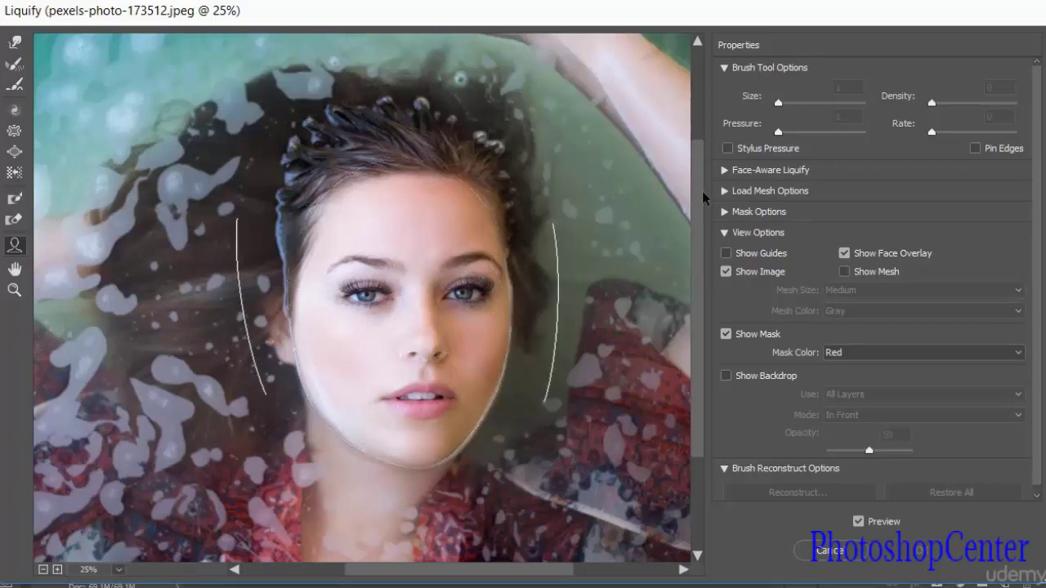
pyautogui.click(723, 170)
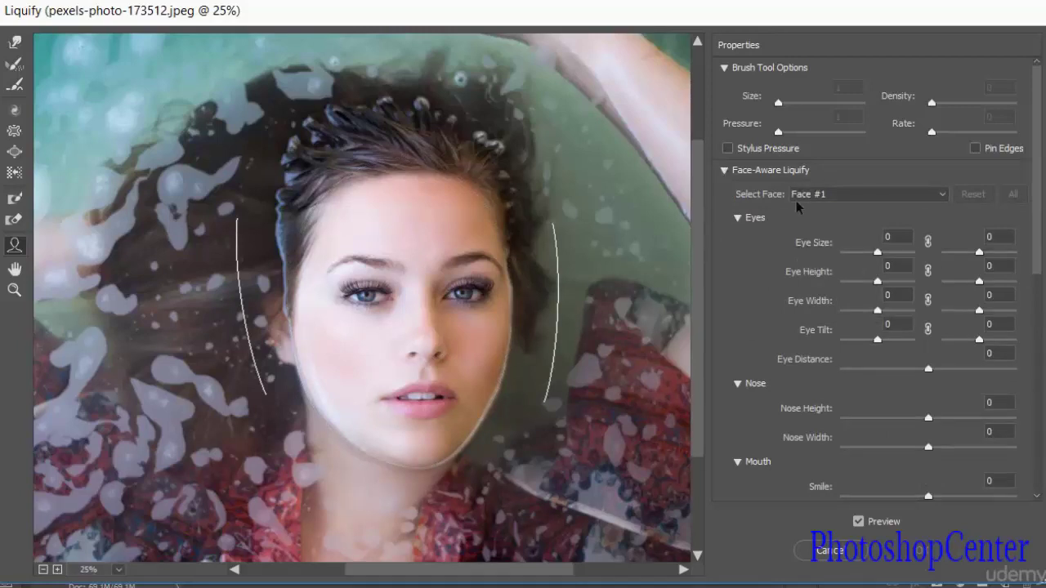
pyautogui.click(867, 196)
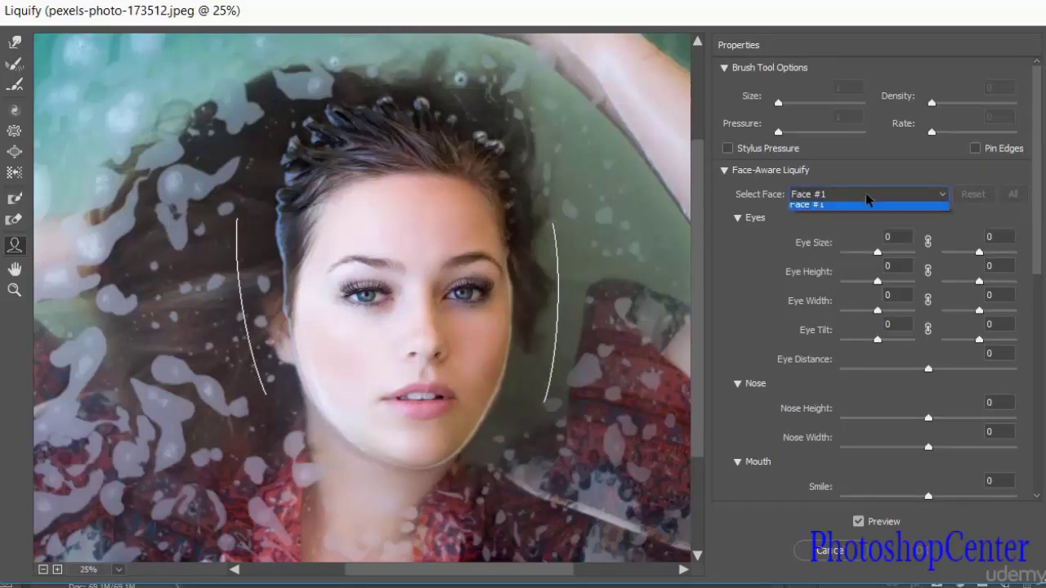
pyautogui.click(867, 210)
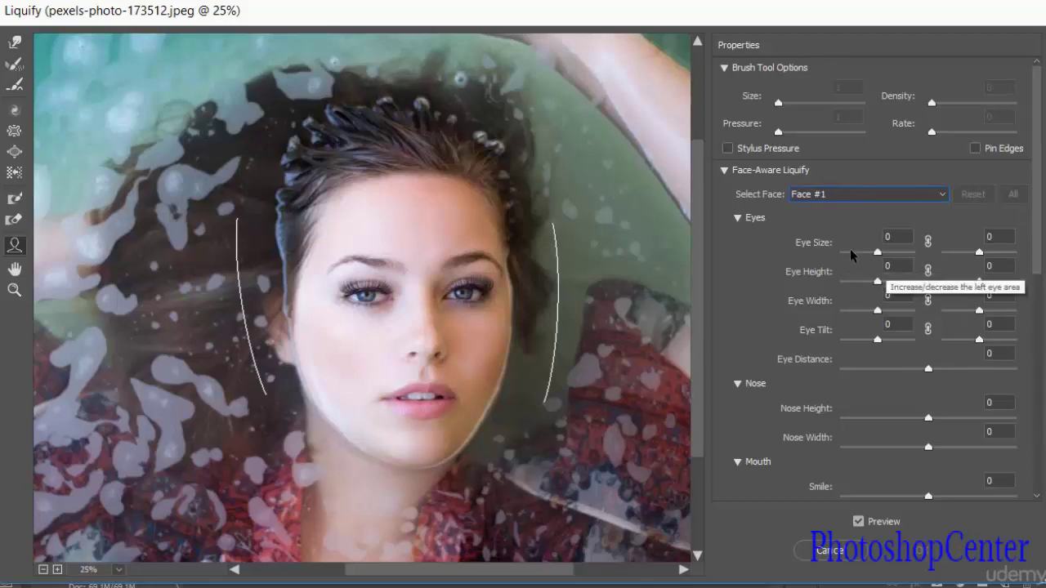
# Step: Enlarge both eyes by setting the Eye Size to 98 for the left eye and 68 for the right eye
pyautogui.click(894, 237)
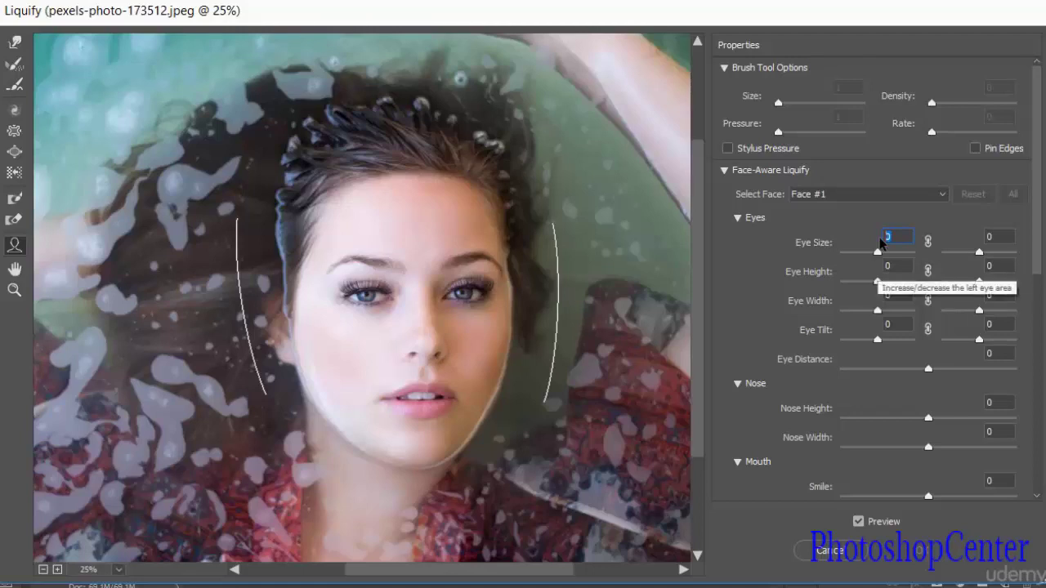
pyautogui.moveTo(877, 249); pyautogui.dragTo(900, 258)
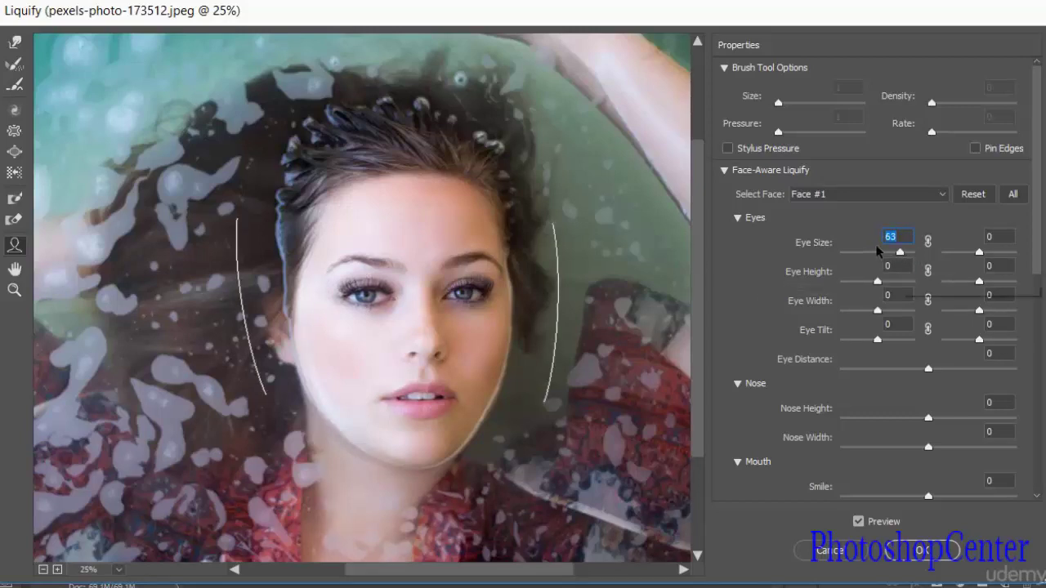
pyautogui.moveTo(901, 253)
pyautogui.mouseDown()
pyautogui.moveTo(914, 254)
pyautogui.moveTo(842, 255)
pyautogui.moveTo(916, 257)
pyautogui.moveTo(902, 256)
pyautogui.mouseUp()
pyautogui.click(893, 262)
pyautogui.click(884, 255)
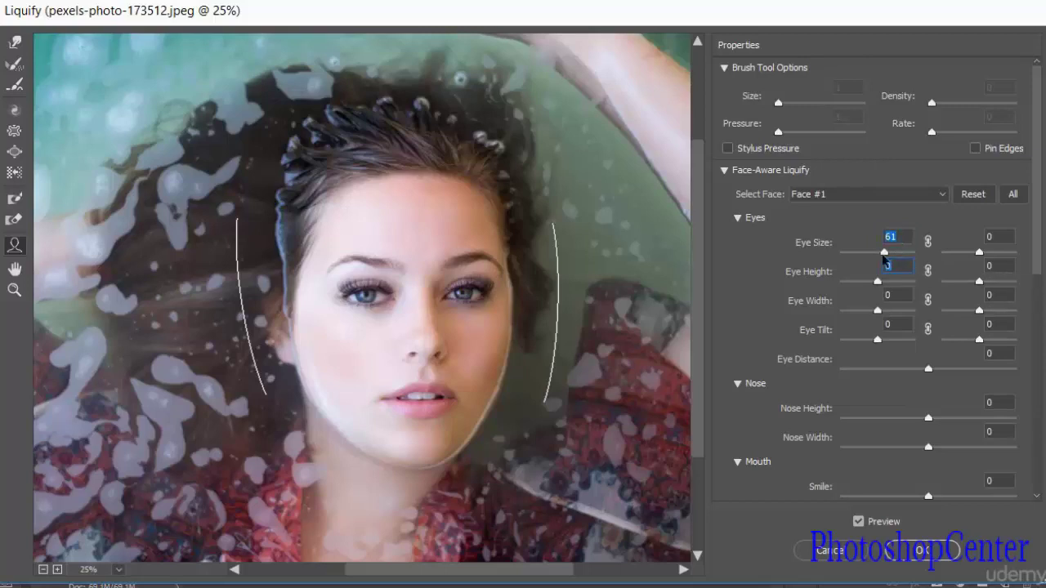
pyautogui.click(912, 254)
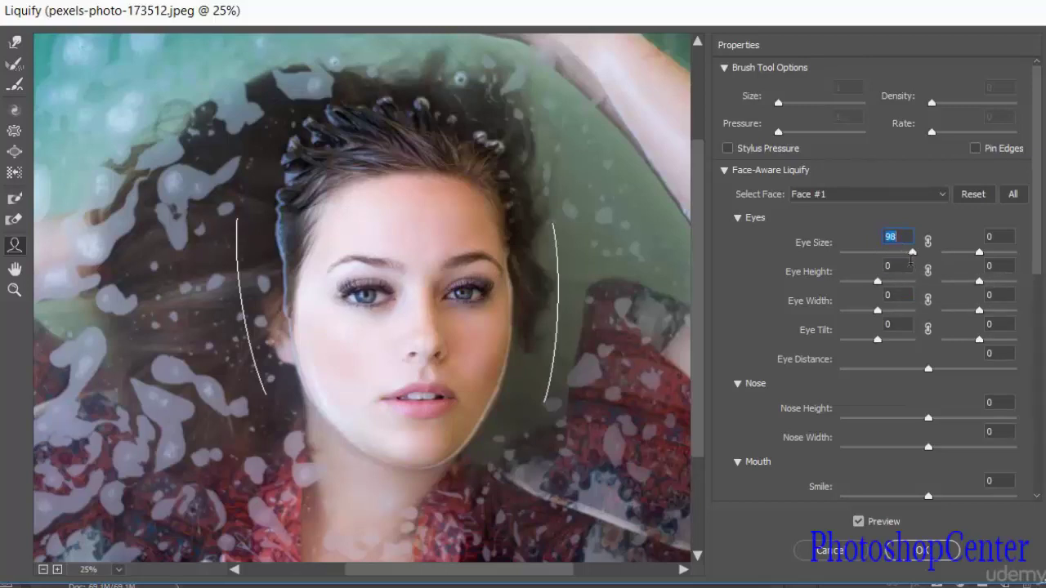
pyautogui.click(996, 254)
pyautogui.moveTo(996, 254); pyautogui.dragTo(1004, 254)
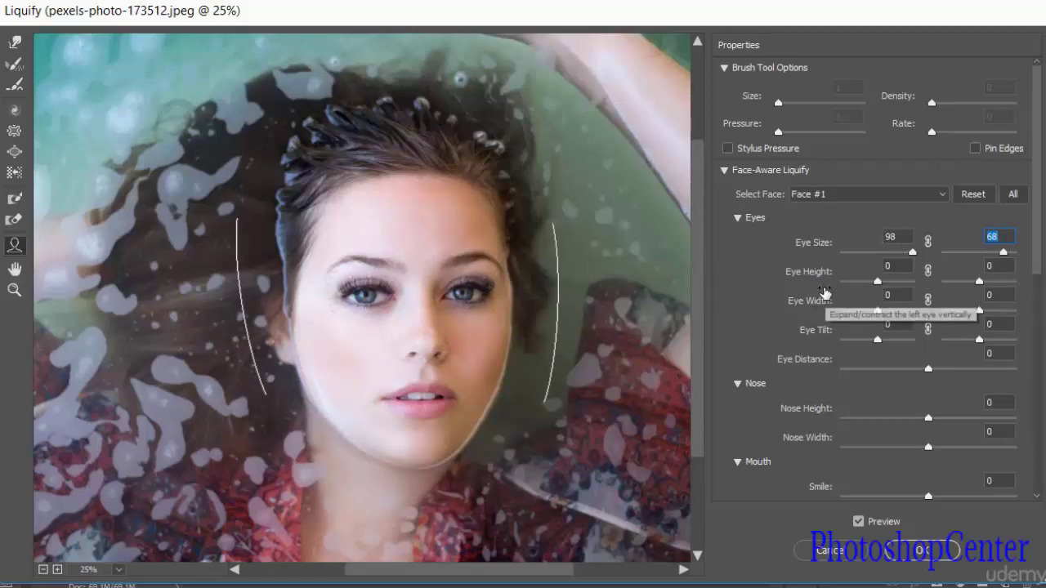
# Step: Set the left and right Eye Height to 56 and 61, right Eye Width to 13, Eye Tilt to 22 and 1, and Eye Distance to 4
pyautogui.moveTo(878, 282); pyautogui.dragTo(899, 287)
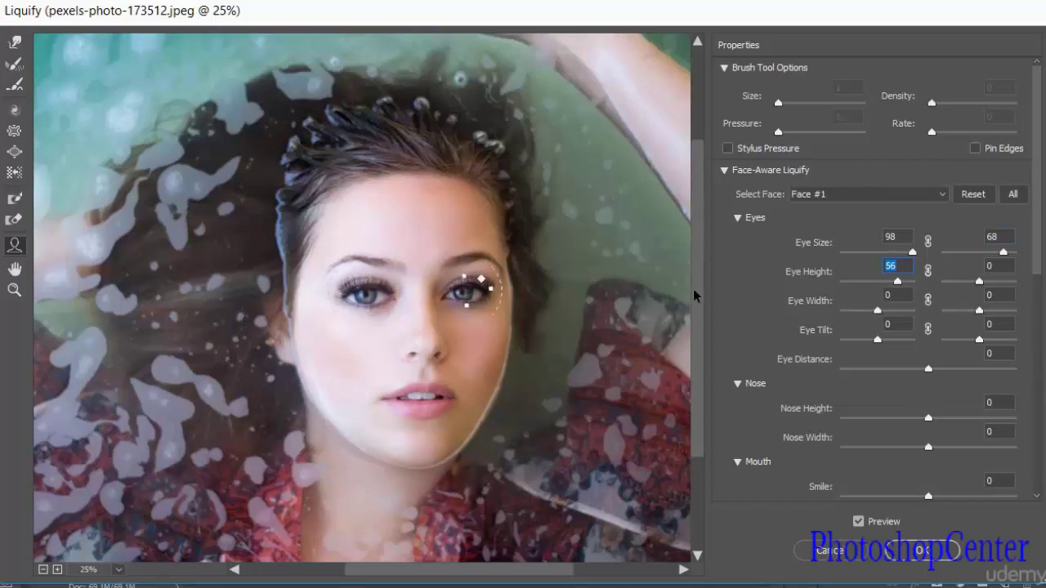
pyautogui.moveTo(980, 282); pyautogui.dragTo(1001, 283)
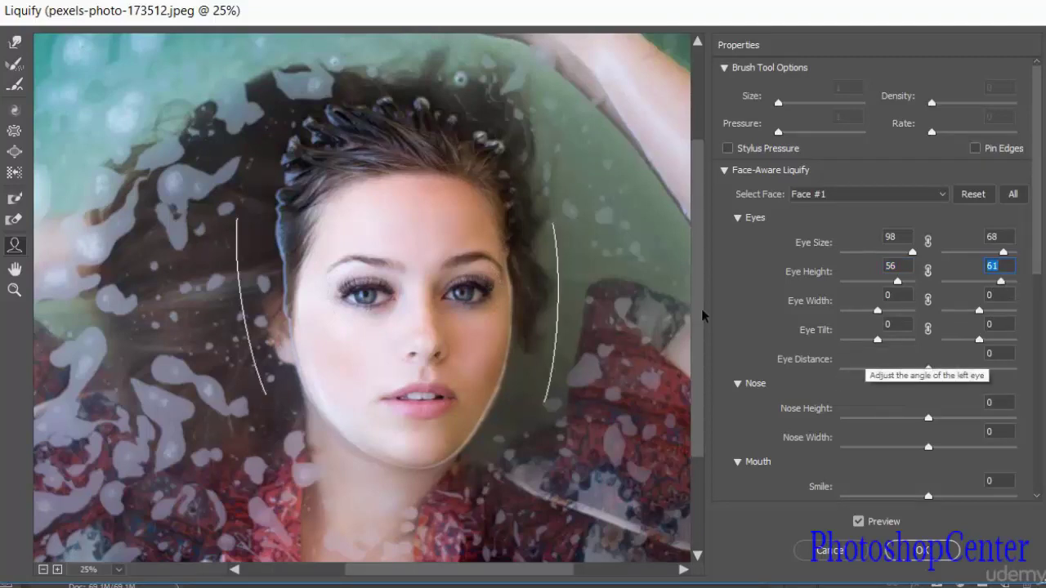
pyautogui.moveTo(877, 339); pyautogui.dragTo(891, 343)
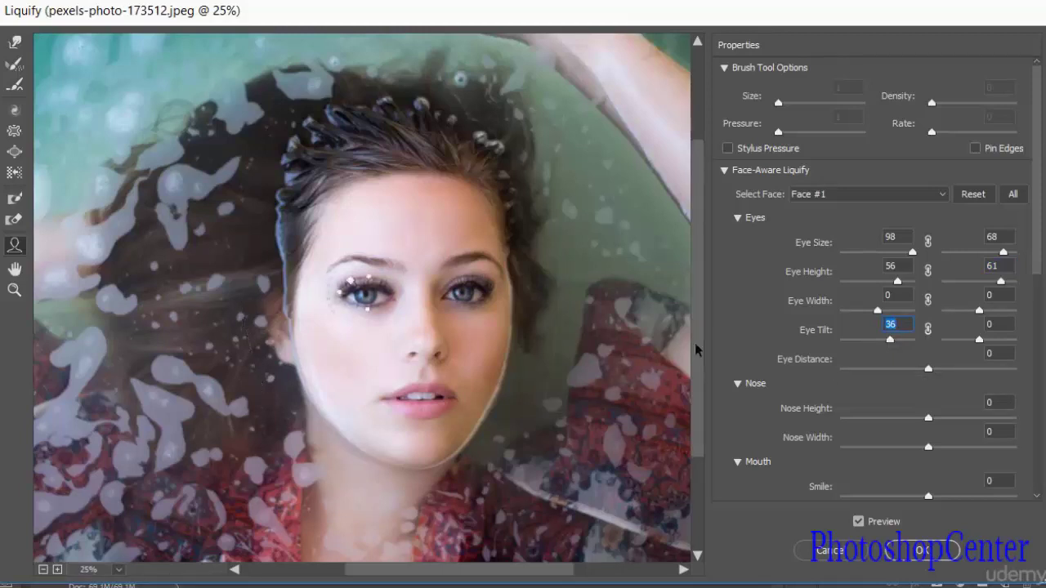
pyautogui.moveTo(980, 311); pyautogui.dragTo(981, 341)
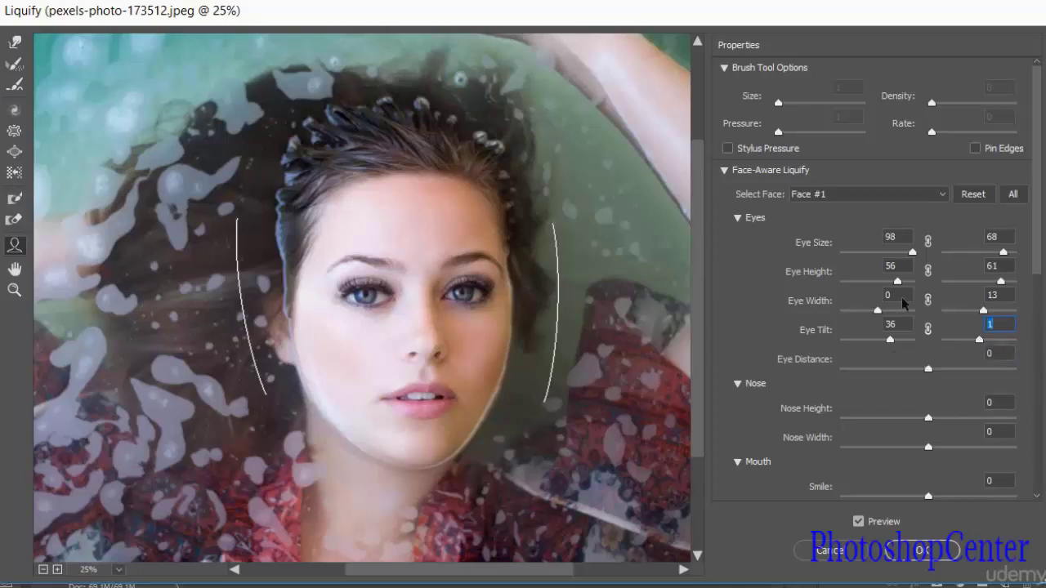
pyautogui.moveTo(890, 340); pyautogui.dragTo(883, 340)
pyautogui.moveTo(938, 373)
pyautogui.mouseDown()
pyautogui.moveTo(975, 369)
pyautogui.moveTo(869, 367)
pyautogui.moveTo(932, 367)
pyautogui.mouseUp()
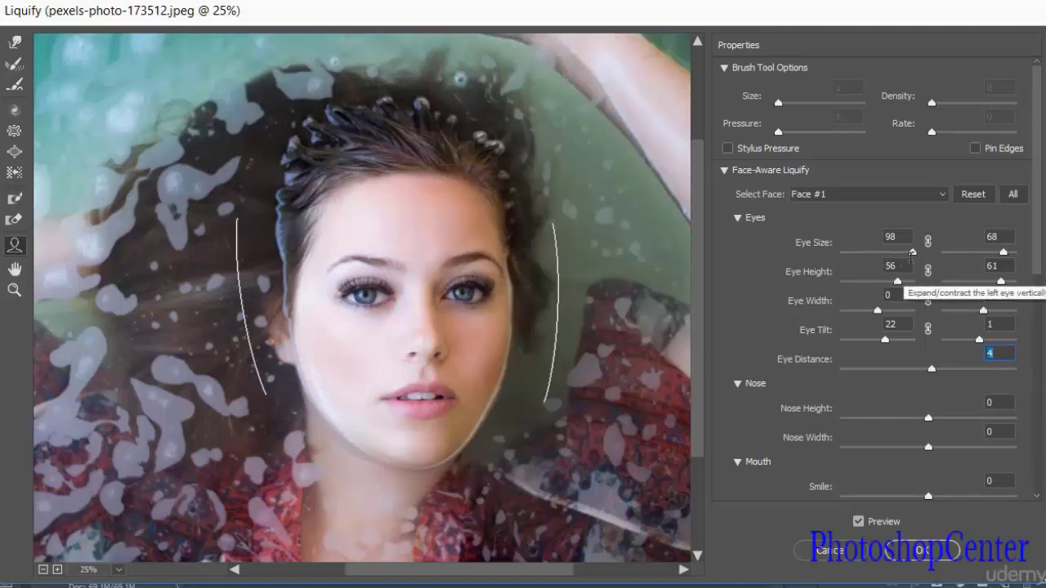
pyautogui.moveTo(912, 253)
pyautogui.mouseDown()
pyautogui.moveTo(900, 253)
pyautogui.moveTo(913, 253)
pyautogui.mouseUp()
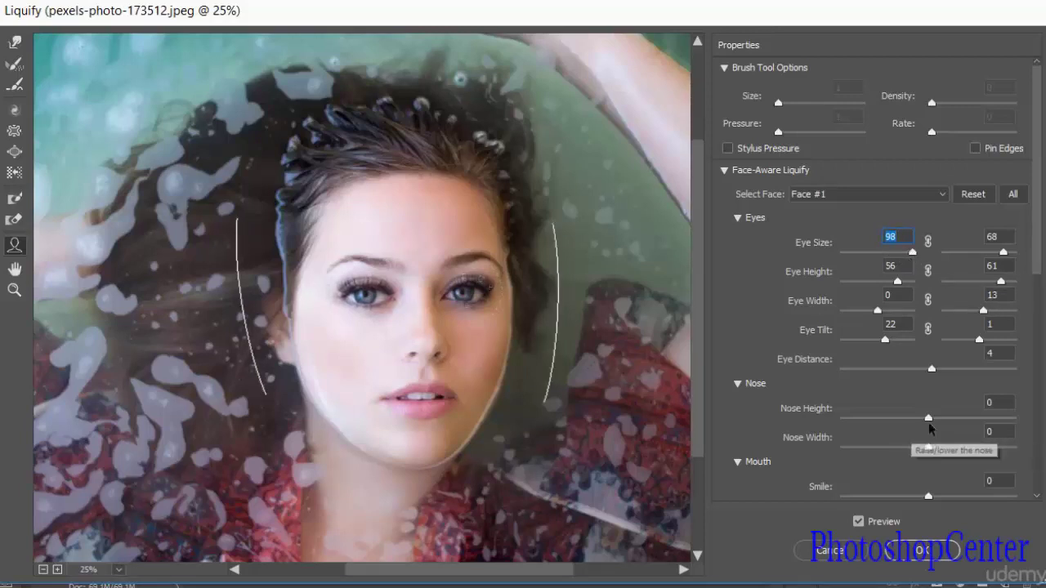
# Step: Reshape the nose with a Nose Height of 54 and a Nose Width of -14
pyautogui.scroll(-2, 998, 342)
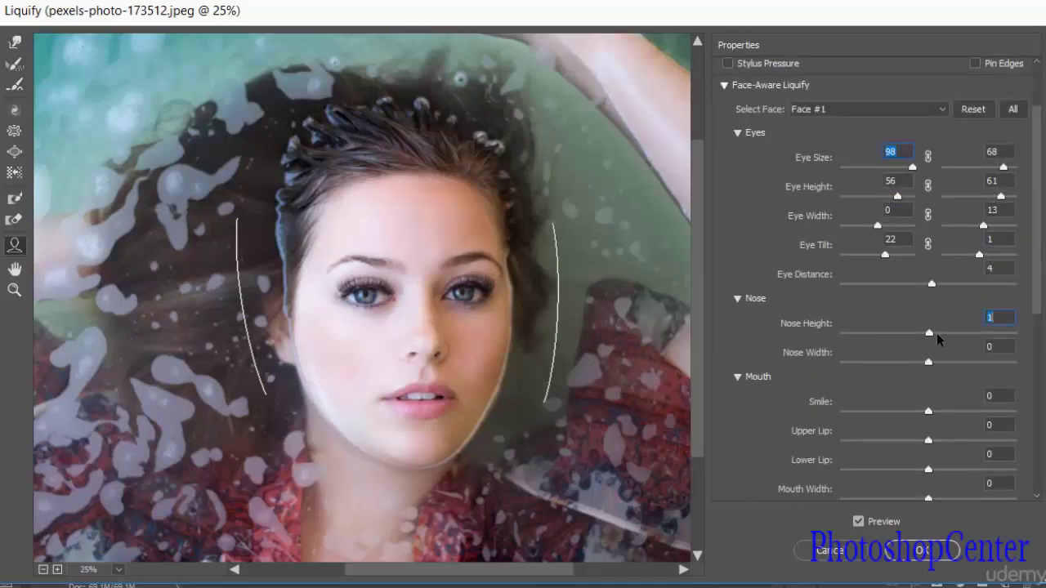
pyautogui.moveTo(933, 332); pyautogui.dragTo(965, 342)
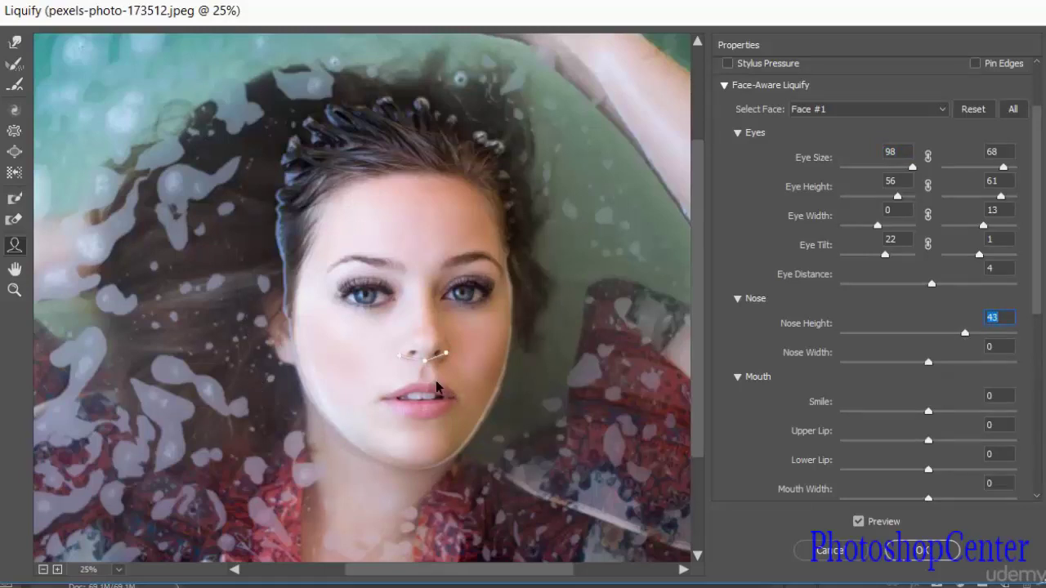
pyautogui.moveTo(992, 331)
pyautogui.mouseDown()
pyautogui.moveTo(1008, 331)
pyautogui.moveTo(919, 325)
pyautogui.moveTo(1008, 327)
pyautogui.moveTo(953, 324)
pyautogui.moveTo(975, 331)
pyautogui.mouseUp()
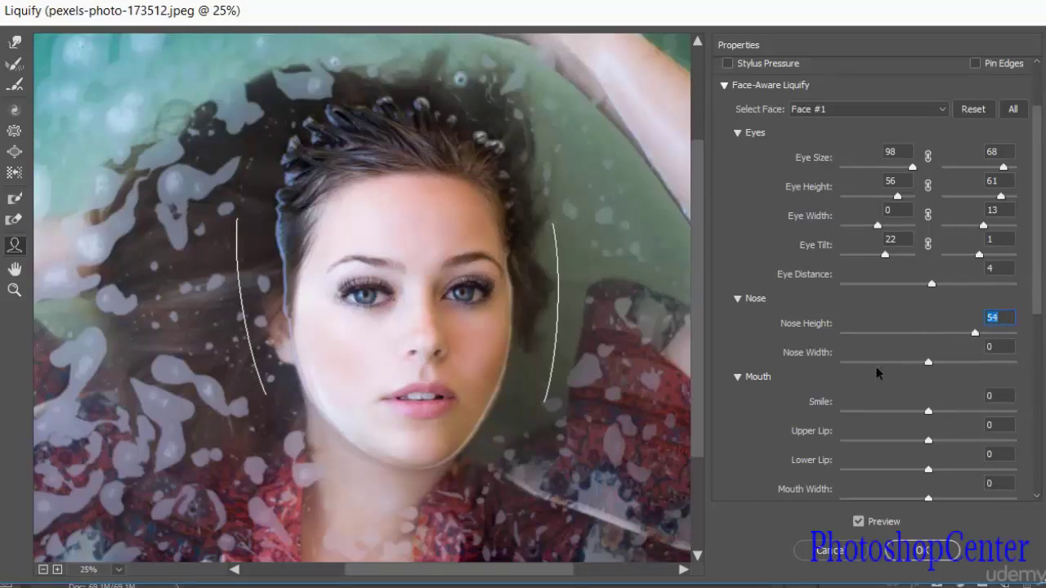
pyautogui.click(986, 365)
pyautogui.moveTo(987, 362); pyautogui.dragTo(916, 363)
# Step: Reshape the mouth with Smile 73, Upper Lip -22, Lower Lip -1, Mouth Width 28 and Mouth Height 22
pyautogui.scroll(-3, 999, 315)
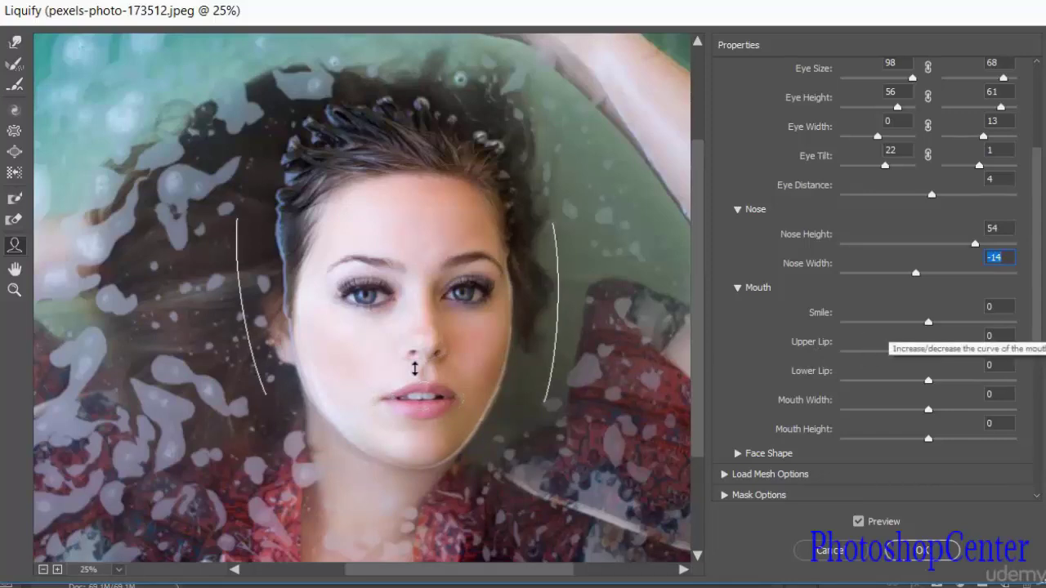
pyautogui.moveTo(929, 321); pyautogui.dragTo(991, 309)
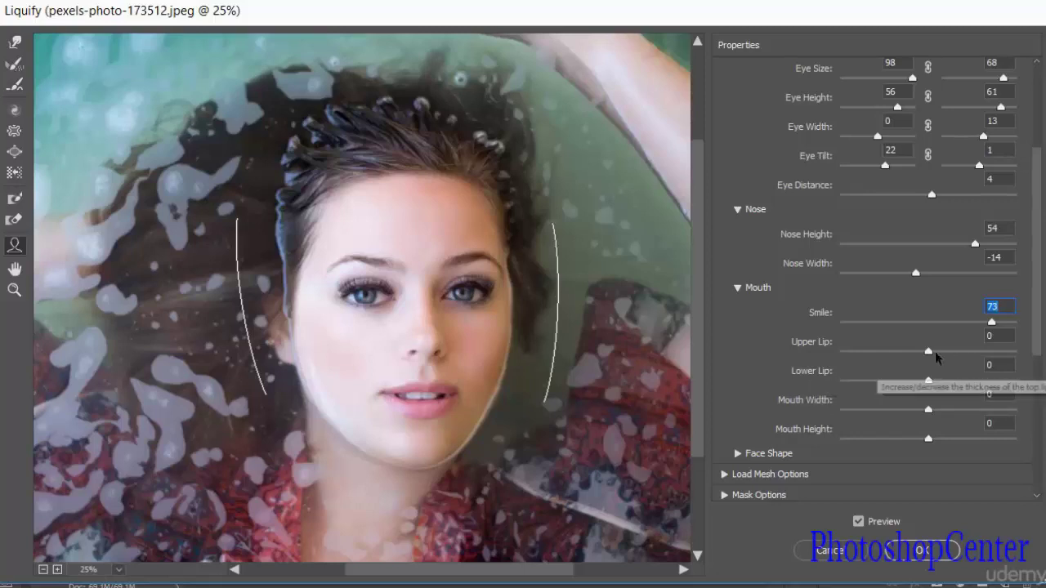
pyautogui.moveTo(924, 355)
pyautogui.mouseDown()
pyautogui.moveTo(960, 350)
pyautogui.moveTo(913, 355)
pyautogui.mouseUp()
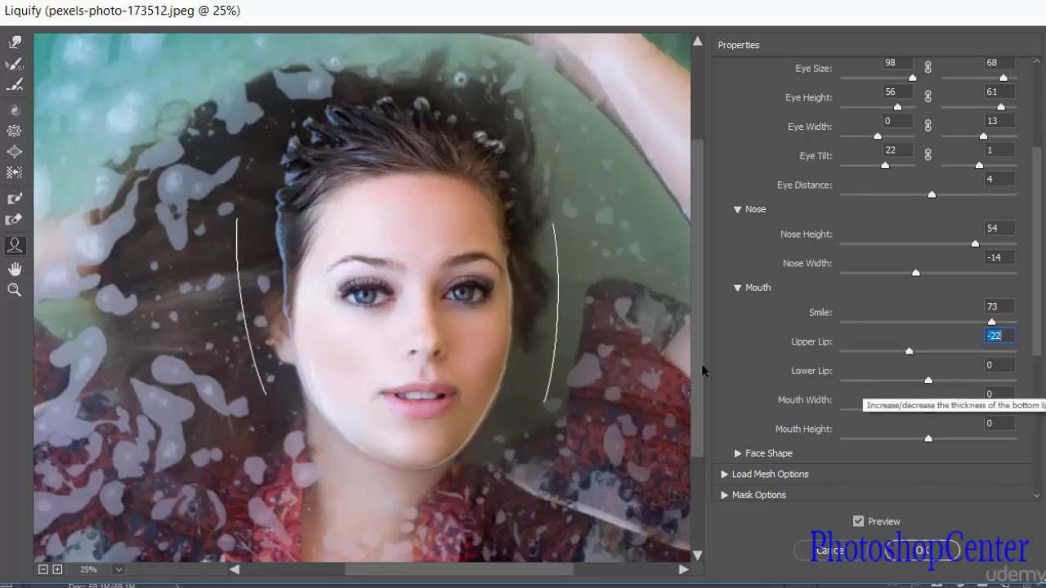
pyautogui.moveTo(928, 380)
pyautogui.mouseDown()
pyautogui.moveTo(951, 380)
pyautogui.moveTo(911, 380)
pyautogui.moveTo(928, 379)
pyautogui.mouseUp()
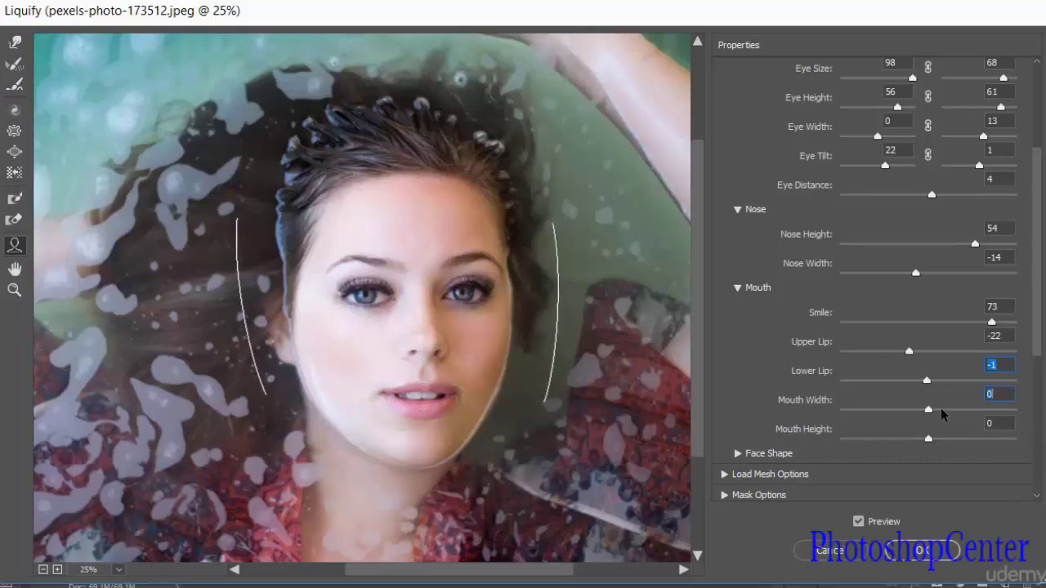
pyautogui.moveTo(946, 416)
pyautogui.mouseDown()
pyautogui.moveTo(971, 417)
pyautogui.moveTo(928, 413)
pyautogui.moveTo(983, 416)
pyautogui.moveTo(954, 415)
pyautogui.mouseUp()
pyautogui.moveTo(941, 441)
pyautogui.mouseDown()
pyautogui.moveTo(950, 436)
pyautogui.moveTo(904, 437)
pyautogui.moveTo(951, 442)
pyautogui.mouseUp()
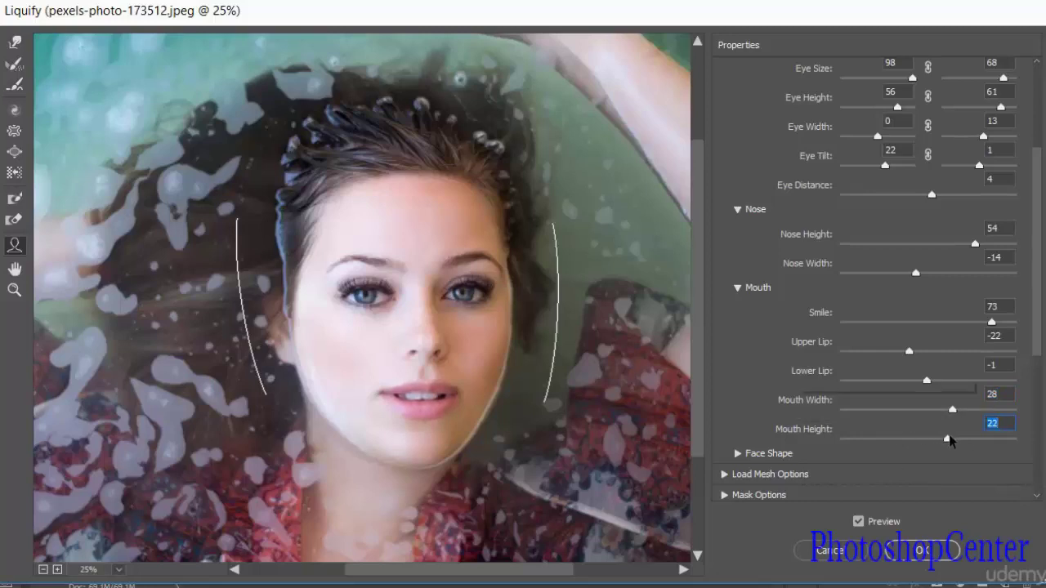
# Step: Expand the Face Shape settings and set the Forehead to -38
pyautogui.click(738, 454)
pyautogui.scroll(-2, 1038, 341)
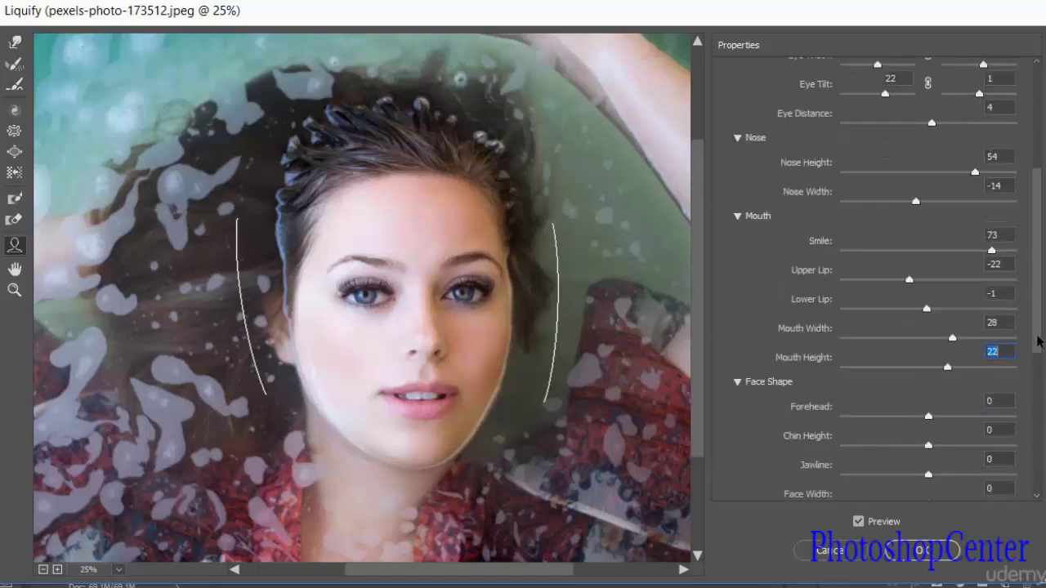
pyautogui.scroll(-2, 1038, 341)
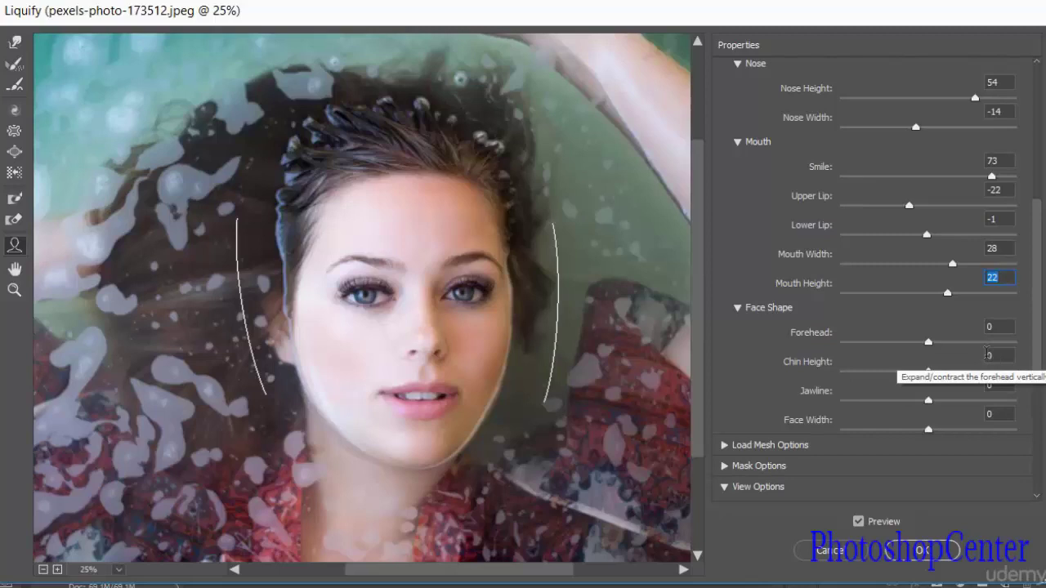
pyautogui.moveTo(929, 342)
pyautogui.mouseDown()
pyautogui.moveTo(953, 344)
pyautogui.moveTo(942, 342)
pyautogui.mouseUp()
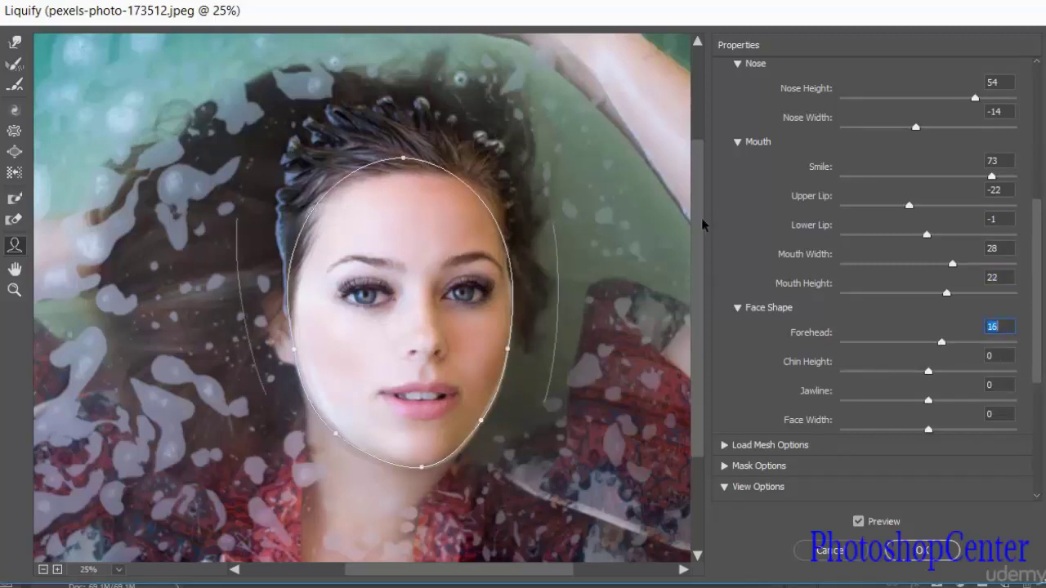
pyautogui.moveTo(942, 341); pyautogui.dragTo(899, 332)
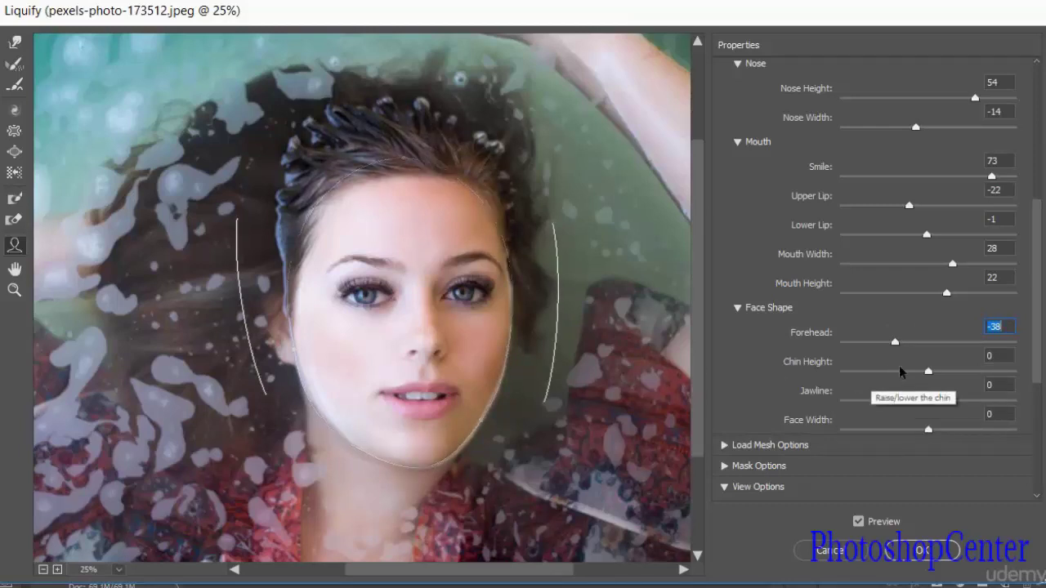
# Step: Set Chin Height to 100, Jawline to -67 and Face Width to -43, and compare the retouched face with the original
pyautogui.moveTo(929, 371); pyautogui.dragTo(1042, 372)
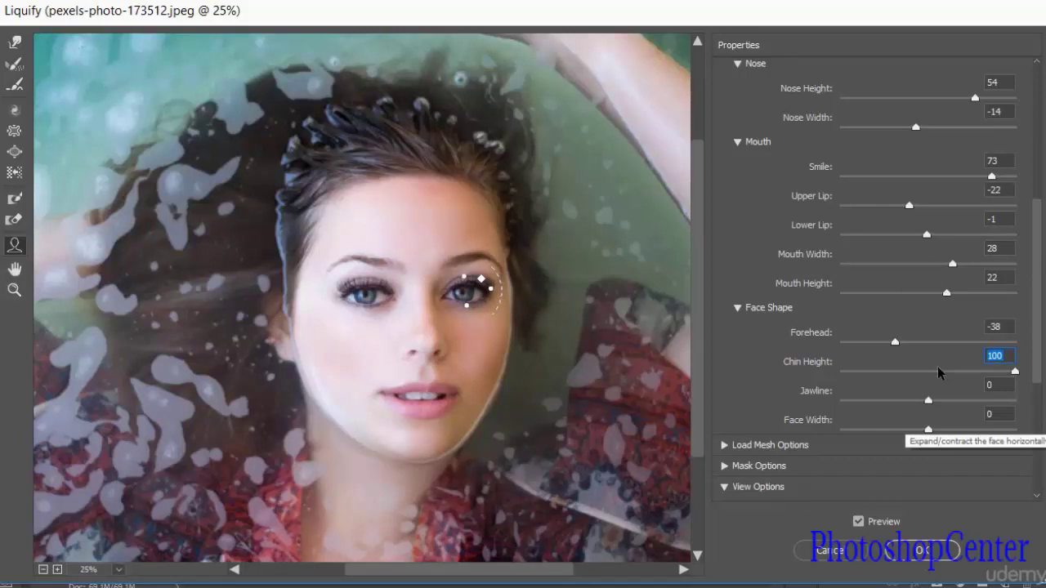
pyautogui.click(964, 401)
pyautogui.moveTo(966, 404); pyautogui.dragTo(872, 386)
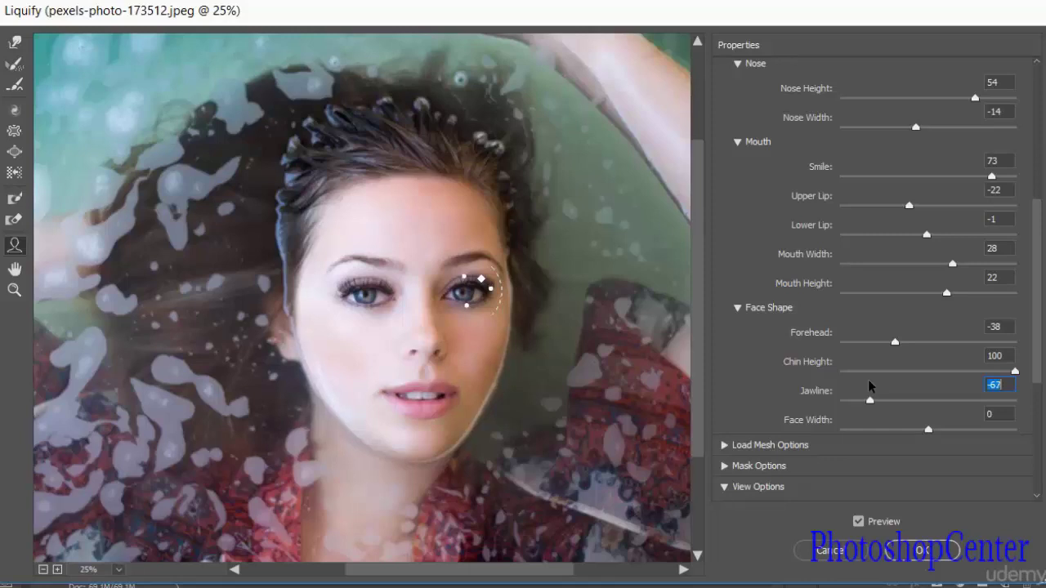
pyautogui.moveTo(929, 430); pyautogui.dragTo(882, 425)
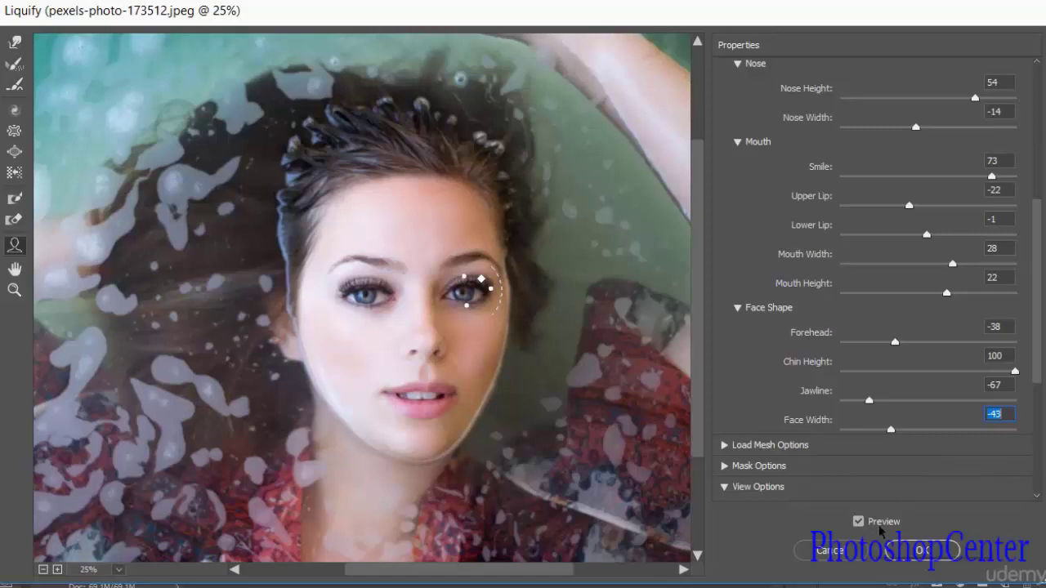
pyautogui.click(858, 523)
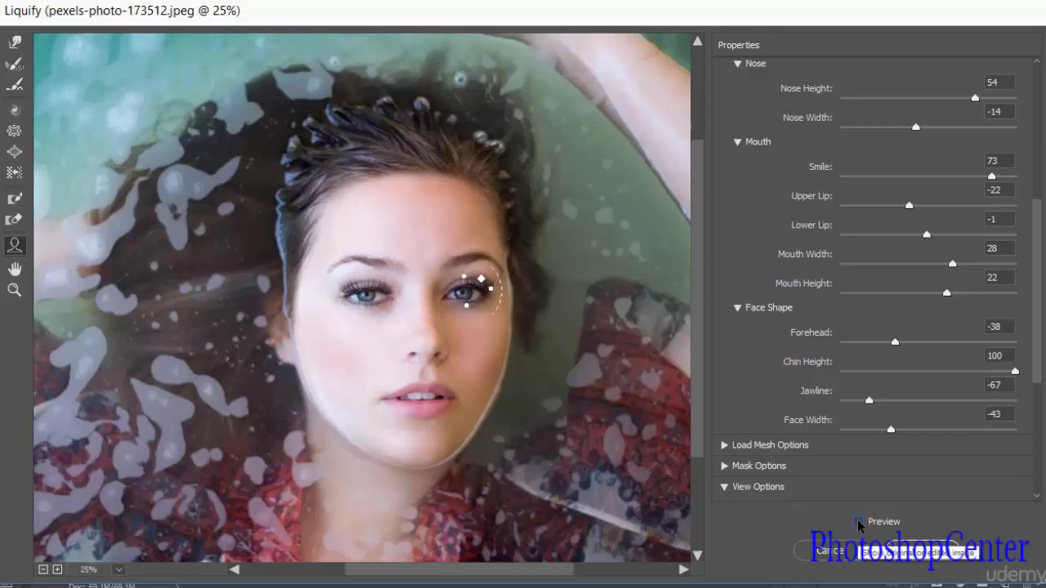
pyautogui.click(858, 522)
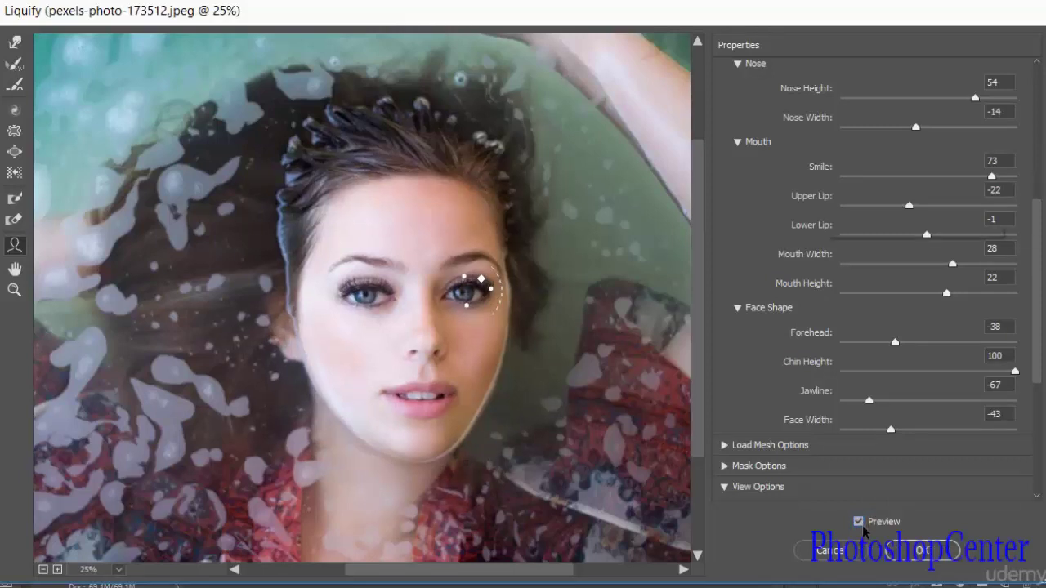
# Step: Apply the Liquify adjustments to the portrait and inspect the retouched face up close
pyautogui.click(919, 558)
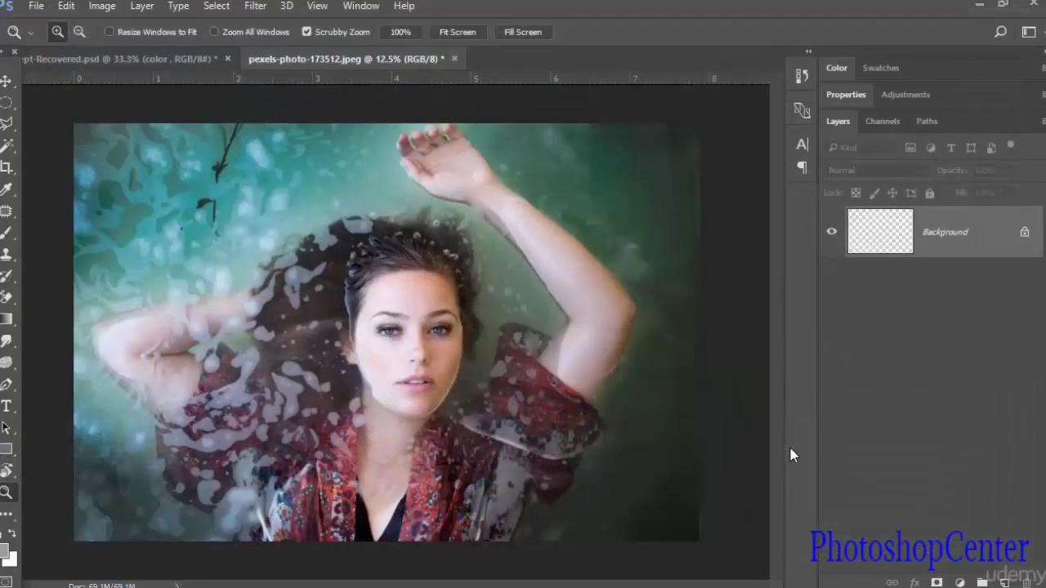
pyautogui.click(411, 349)
pyautogui.click(436, 382)
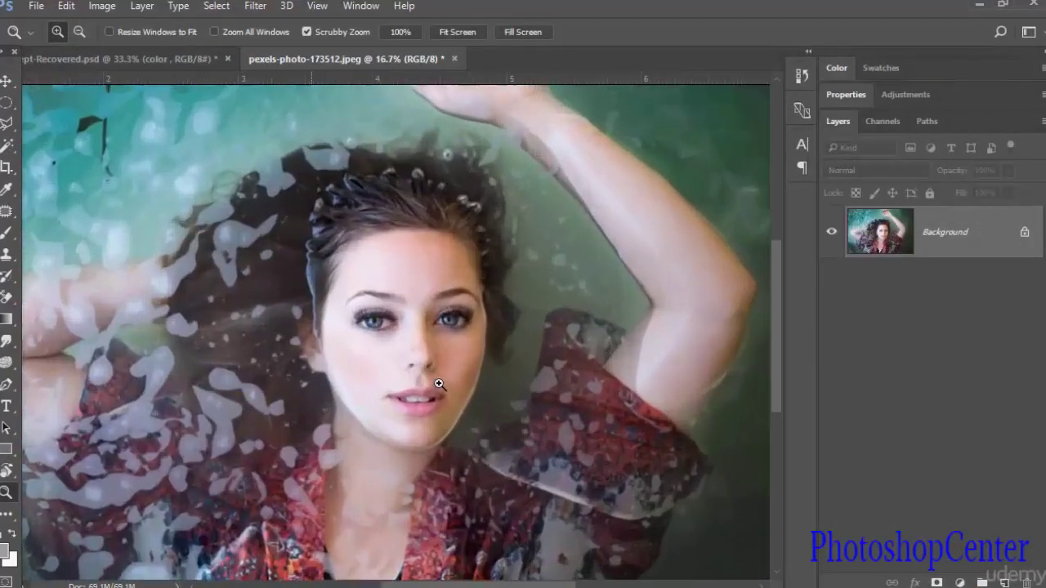
# Step: Undo the Liquify filter and restore it to compare the original face with the retouched version
pyautogui.press('ctrl')
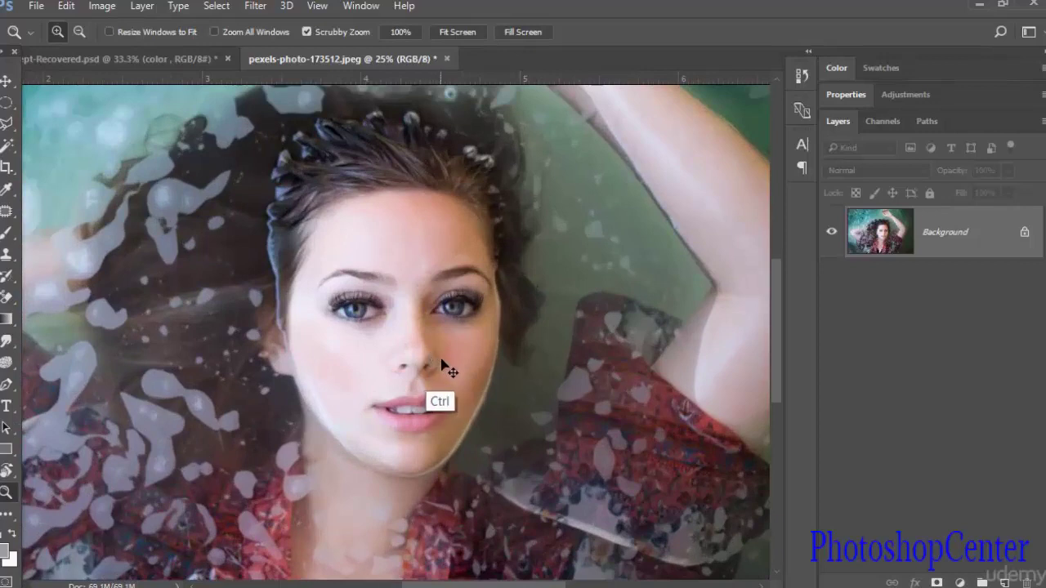
pyautogui.hotkey('ctrl', 'z')
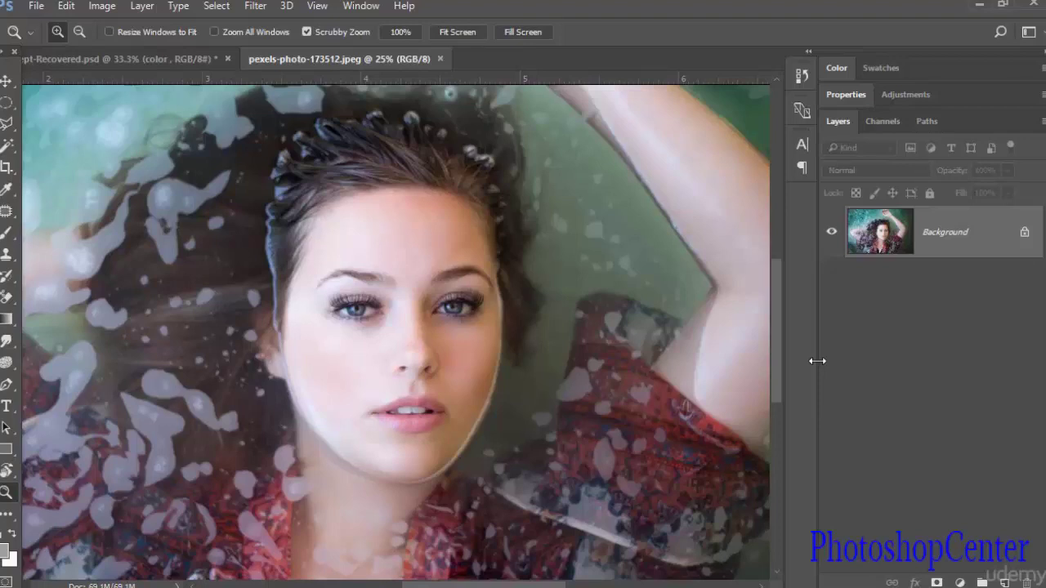
pyautogui.press('ctrl')
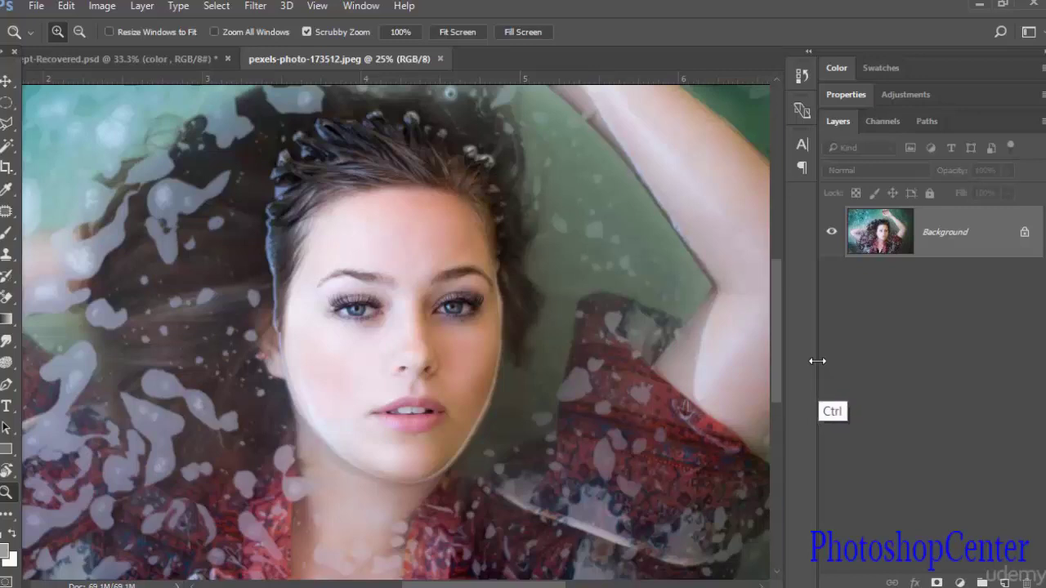
pyautogui.hotkey('ctrl', 'z')
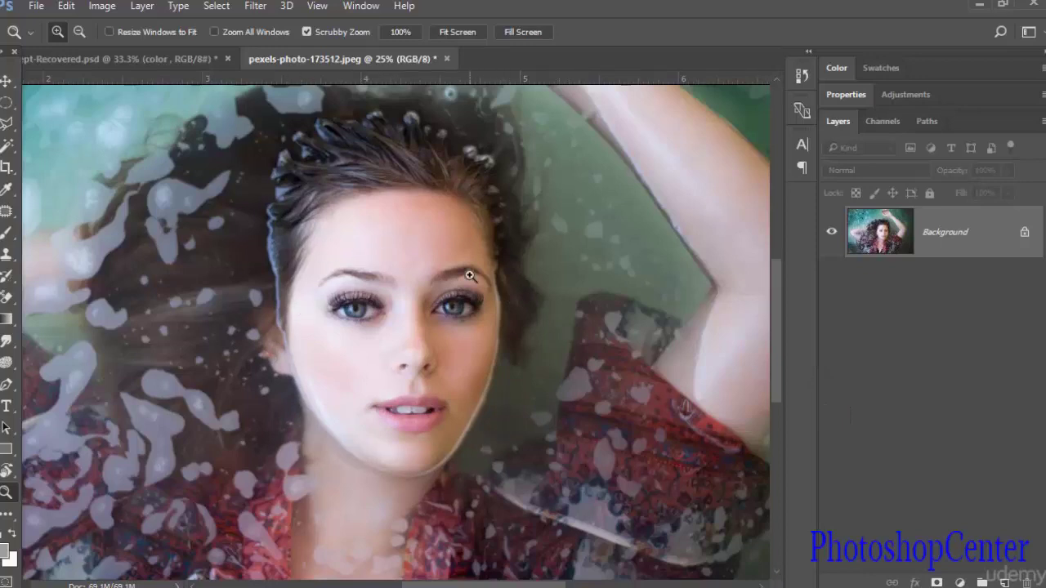
pyautogui.keyDown('alt'); pyautogui.click(403, 353); pyautogui.keyUp('alt')
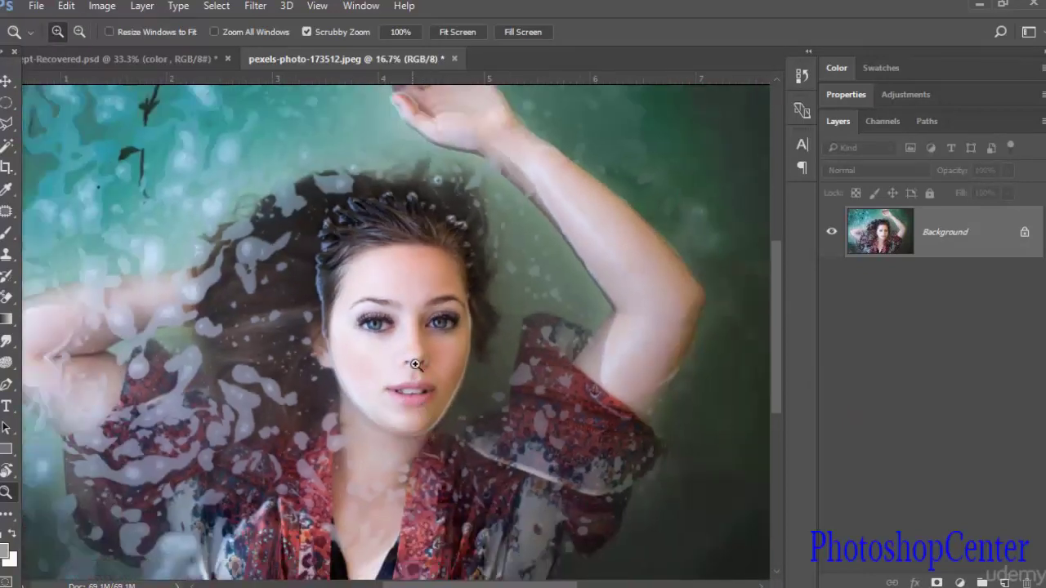